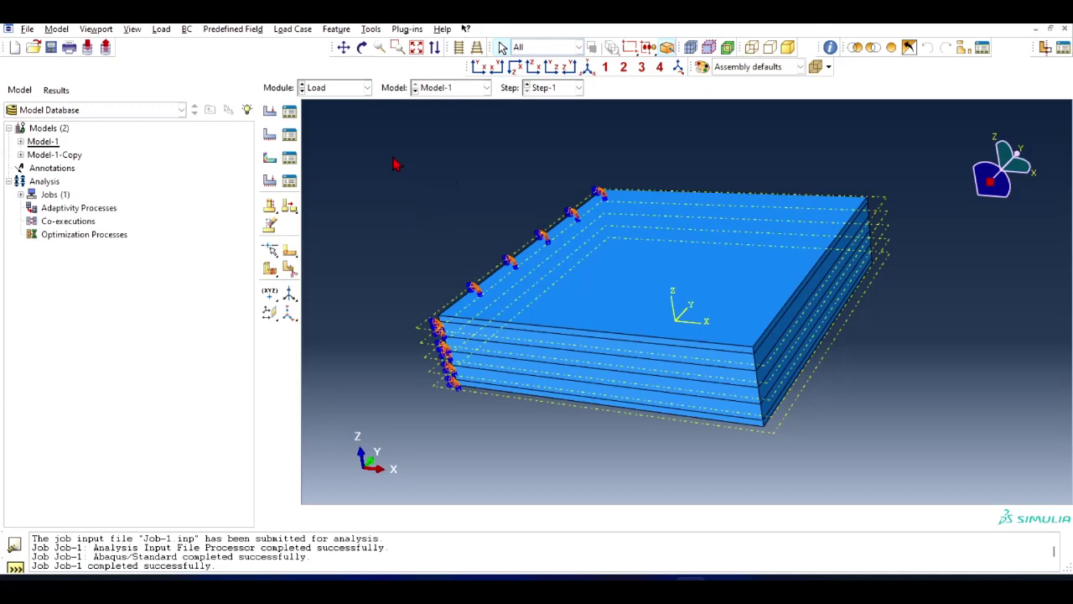
Begin a new mechanical surface traction load, Load-1, in Step-1.
{"action": "left_click", "coordinate": [162, 31]}
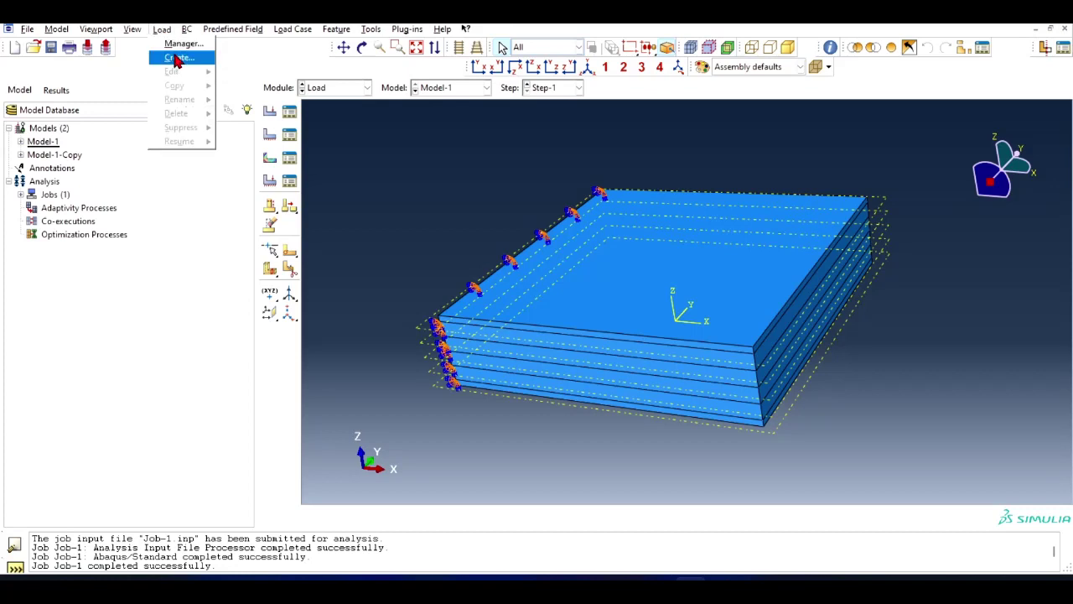
{"action": "left_click", "coordinate": [175, 59]}
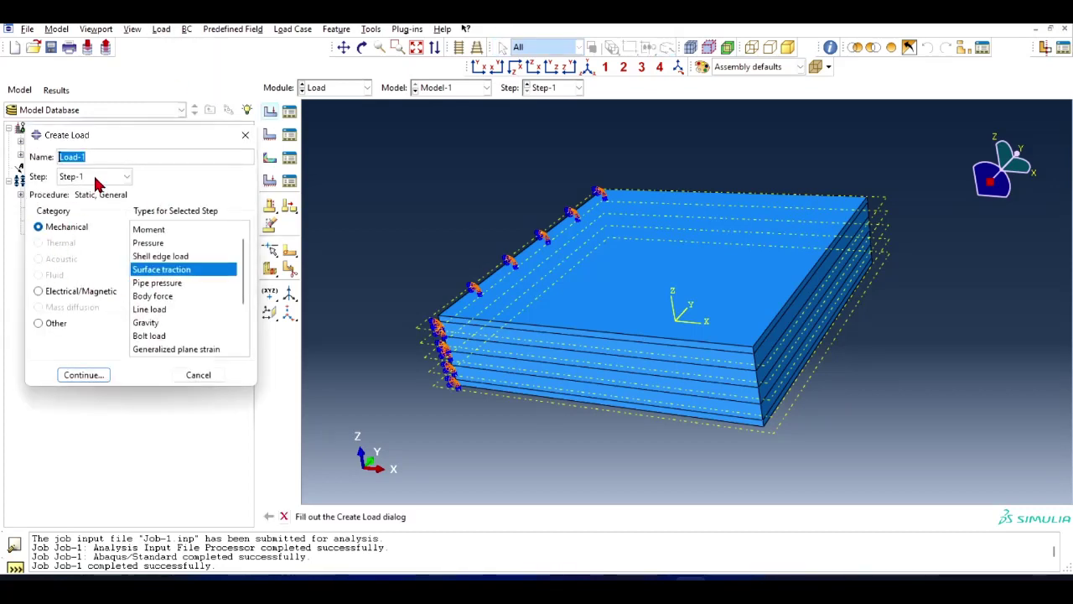
{"action": "left_click", "coordinate": [99, 178]}
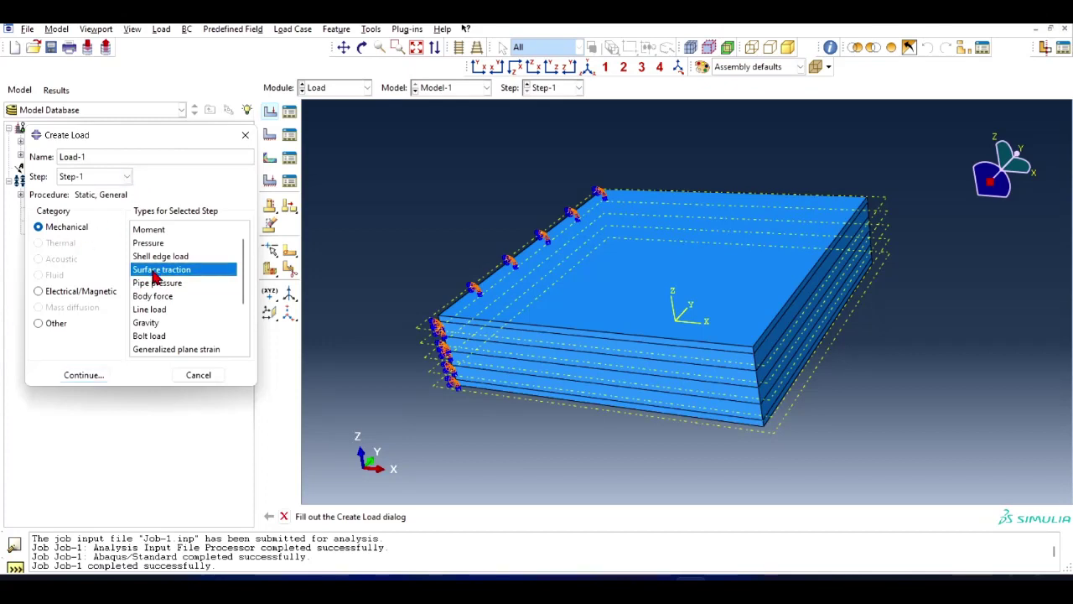
Select all five layer side faces of the plate, top to bottom, as Load-1's loaded surface.
{"action": "left_click", "coordinate": [84, 375]}
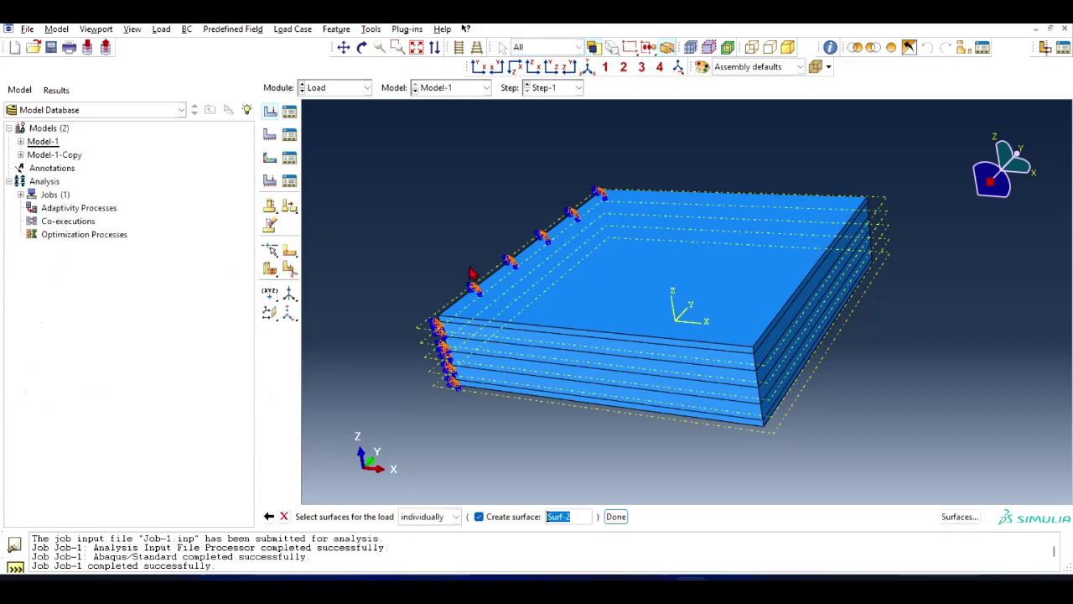
{"action": "scroll", "coordinate": [903, 306], "scroll_direction": "up", "scroll_amount": 2}
{"action": "scroll", "coordinate": [904, 305], "scroll_direction": "up", "scroll_amount": 2}
{"action": "scroll", "coordinate": [903, 303], "scroll_direction": "up", "scroll_amount": 2}
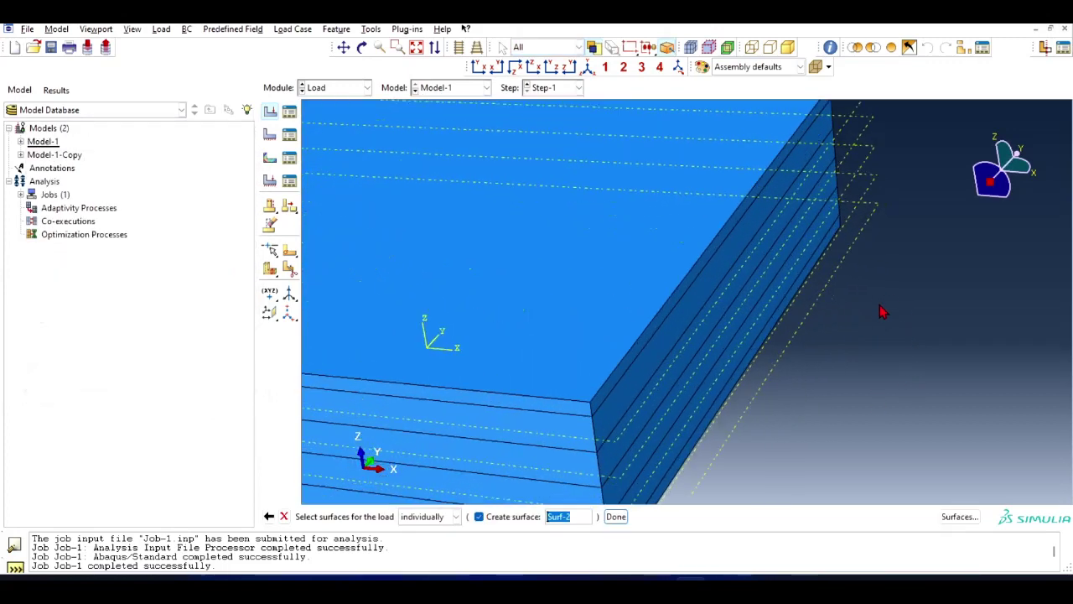
{"action": "left_click", "coordinate": [696, 282]}
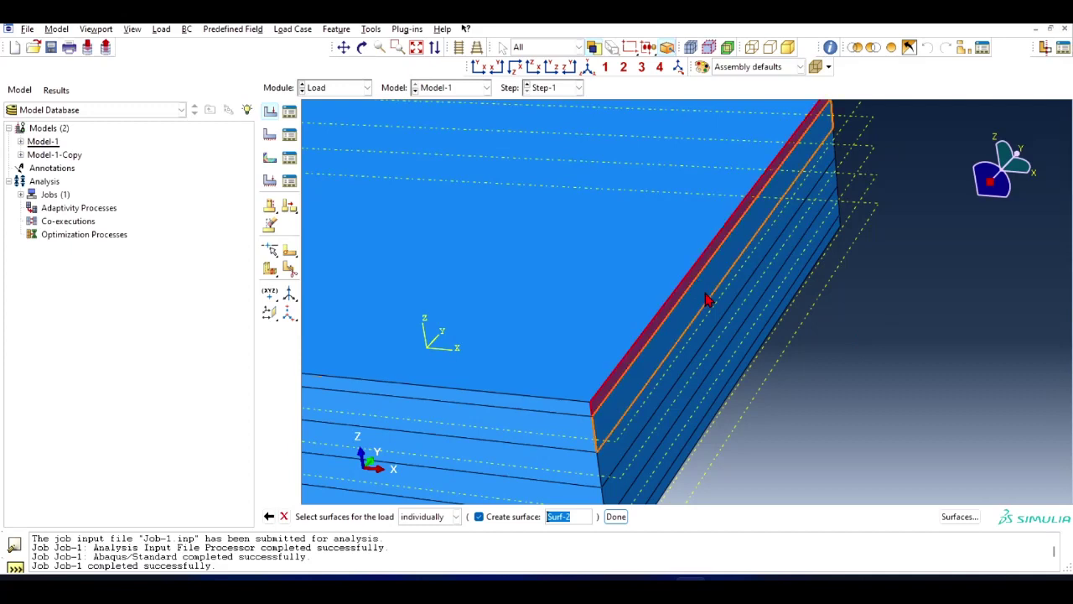
{"action": "left_click", "coordinate": [715, 309], "text": "shift"}
{"action": "left_click", "coordinate": [720, 317], "text": "shift"}
{"action": "left_click", "coordinate": [743, 349], "text": "shift"}
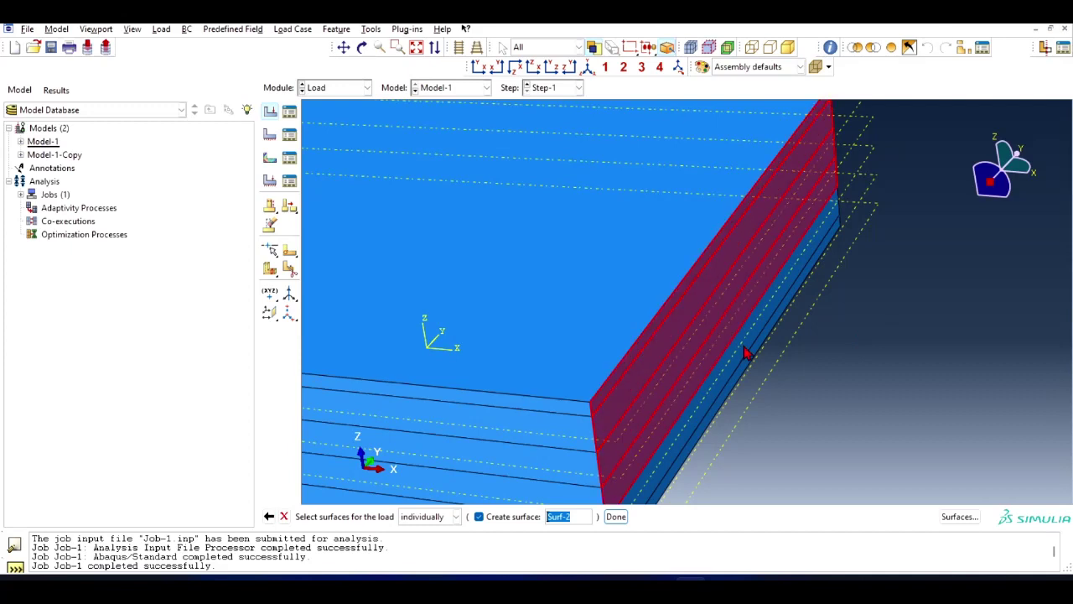
{"action": "left_click", "coordinate": [757, 359], "text": "shift"}
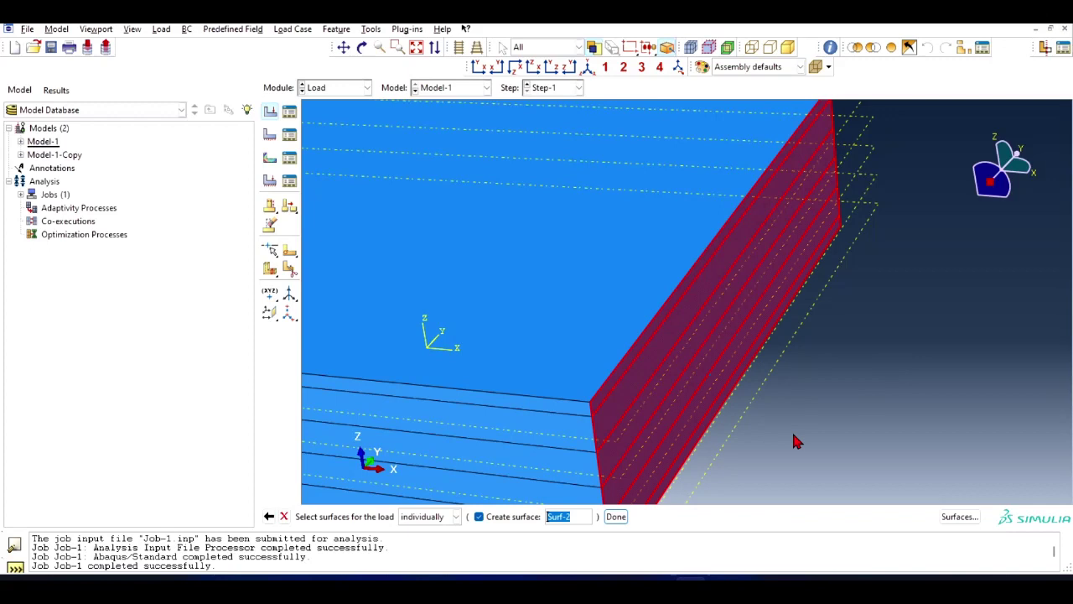
{"action": "left_click", "coordinate": [617, 518]}
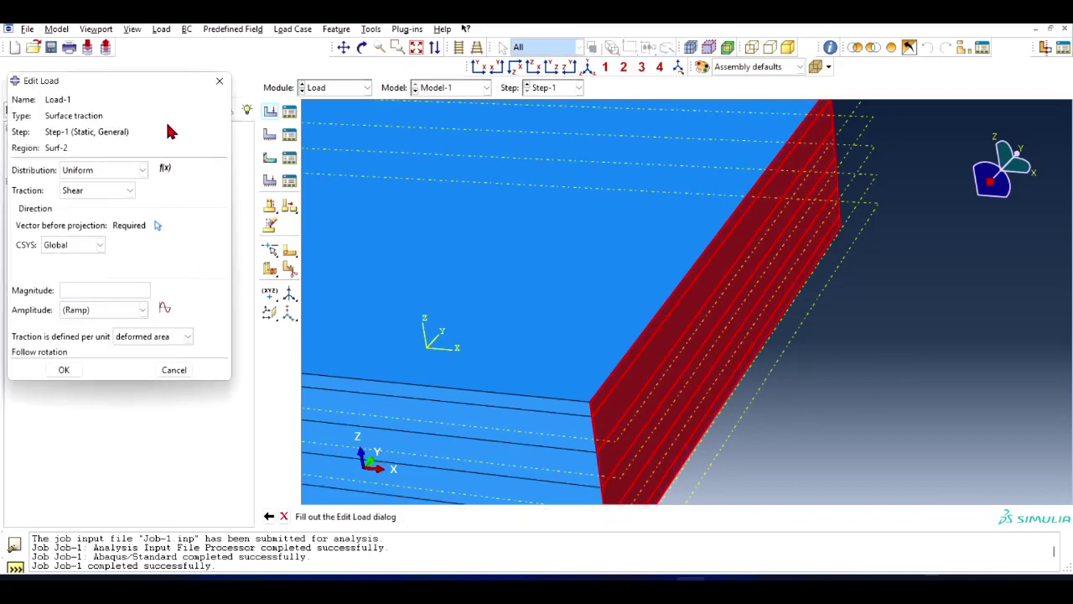
Change Load-1's traction type from Shear to General and reorient the view onto the loaded face.
{"action": "left_click", "coordinate": [122, 192]}
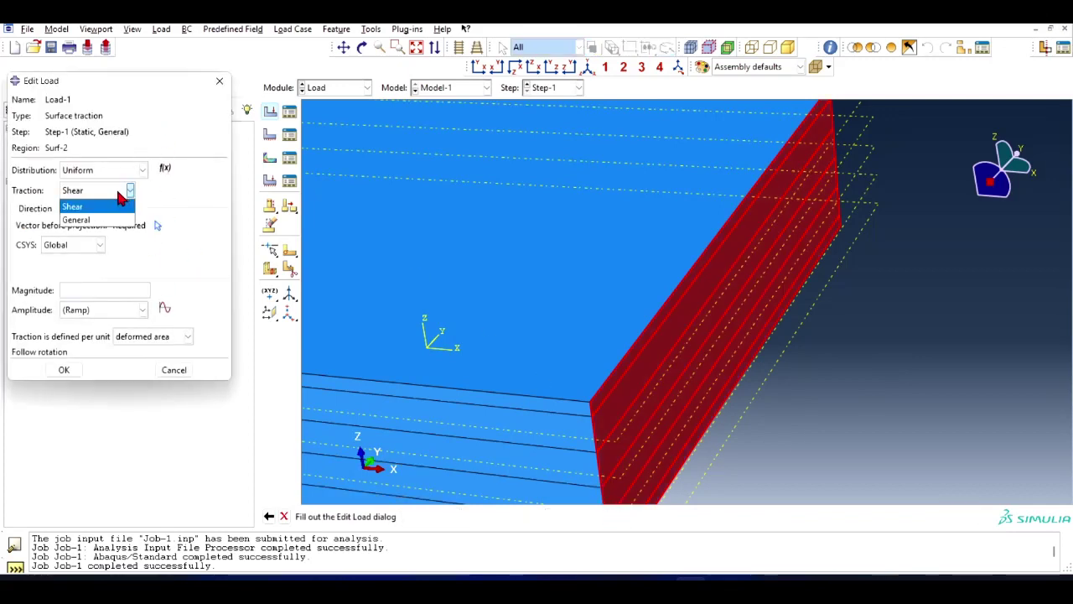
{"action": "left_click", "coordinate": [115, 219]}
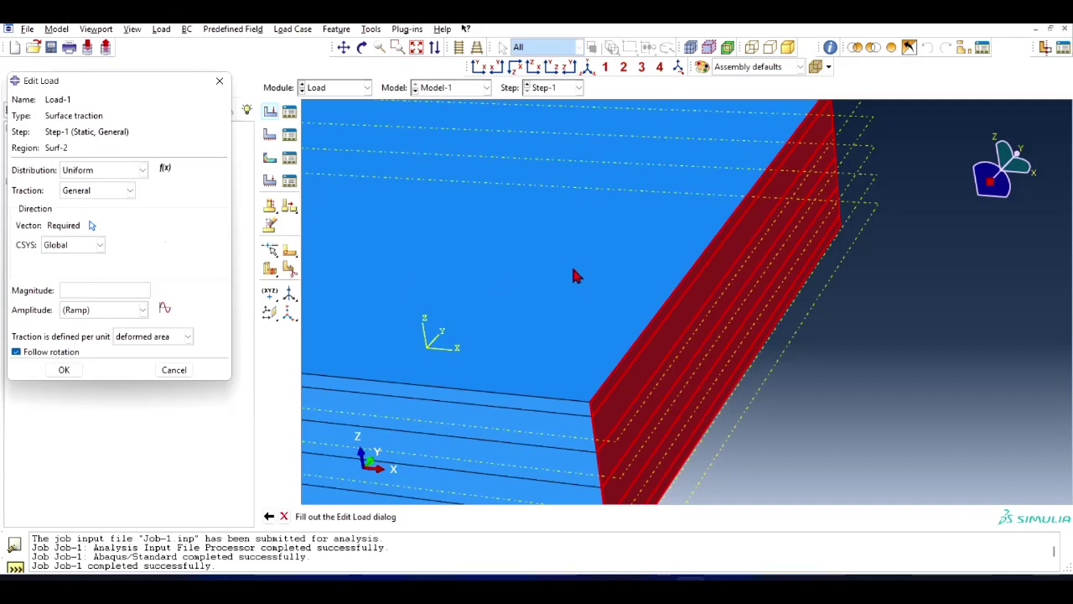
{"action": "scroll", "coordinate": [642, 254], "scroll_direction": "down", "scroll_amount": 2}
{"action": "scroll", "coordinate": [642, 254], "scroll_direction": "down", "scroll_amount": 2}
{"action": "scroll", "coordinate": [642, 254], "scroll_direction": "down", "scroll_amount": 1}
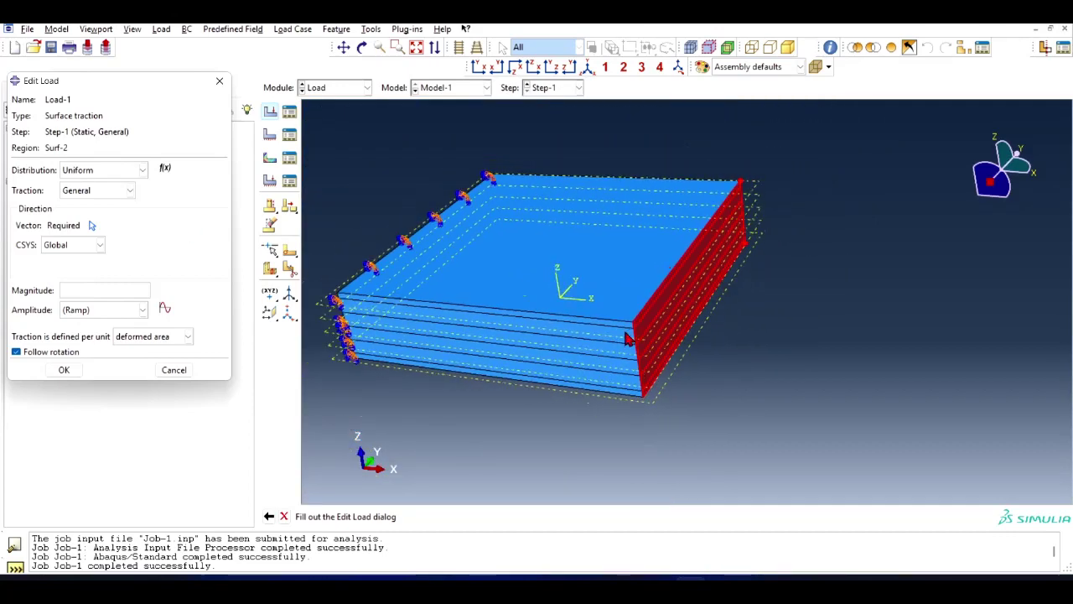
{"action": "left_click_drag", "start_coordinate": [553, 337], "coordinate": [604, 315], "text": "ctrl+alt"}
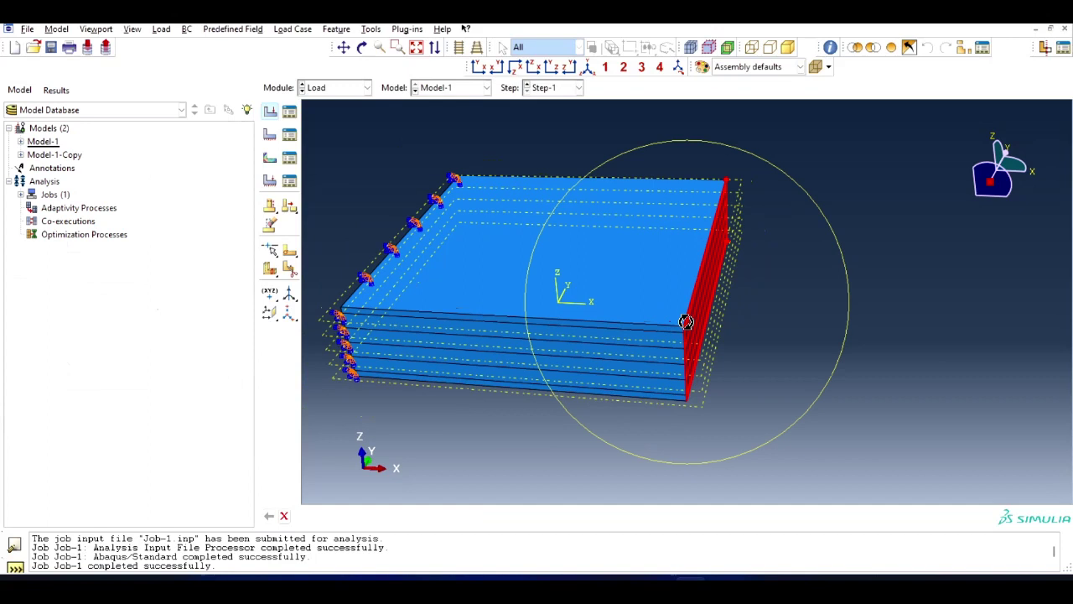
{"action": "scroll", "coordinate": [604, 316], "scroll_direction": "up", "scroll_amount": 2}
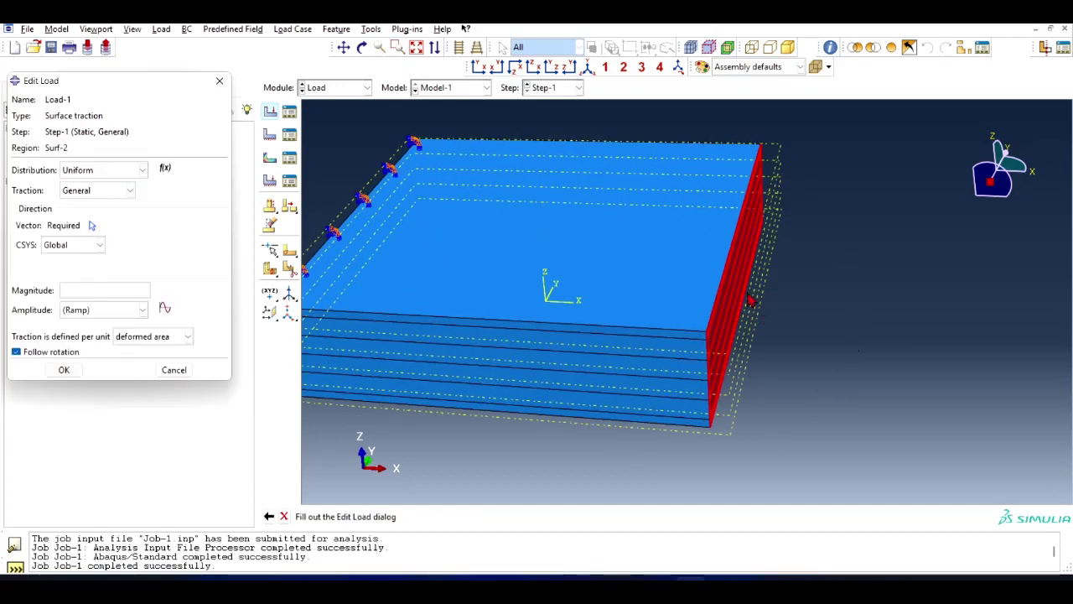
Set the traction direction to (1,0,0) by picking two vertices along an X edge.
{"action": "left_click", "coordinate": [92, 231]}
{"action": "scroll", "coordinate": [887, 338], "scroll_direction": "up", "scroll_amount": 2}
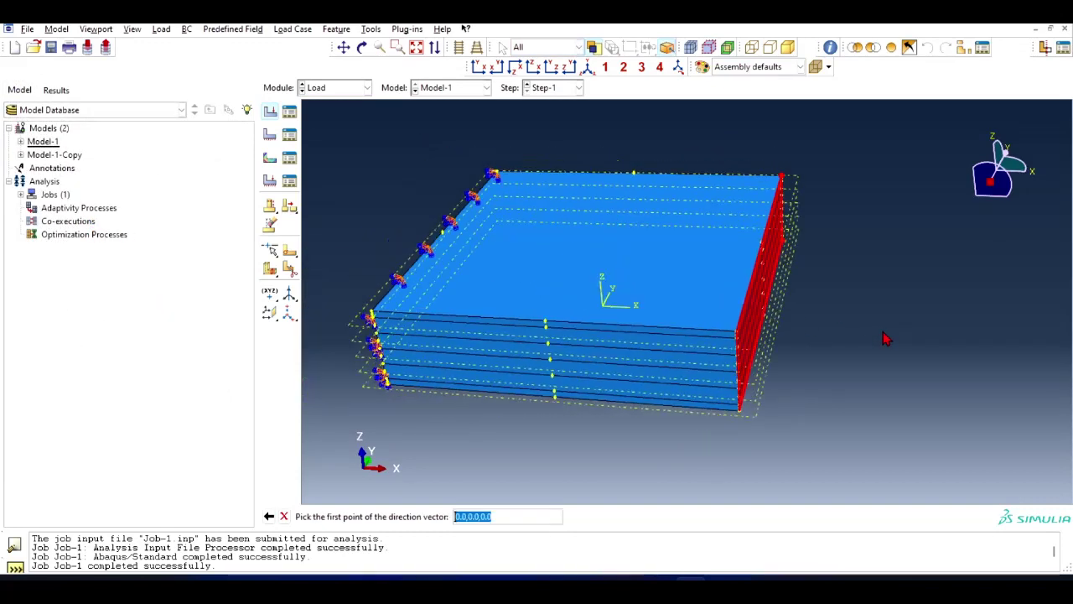
{"action": "scroll", "coordinate": [519, 288], "scroll_direction": "down", "scroll_amount": 1}
{"action": "scroll", "coordinate": [519, 289], "scroll_direction": "down", "scroll_amount": 2}
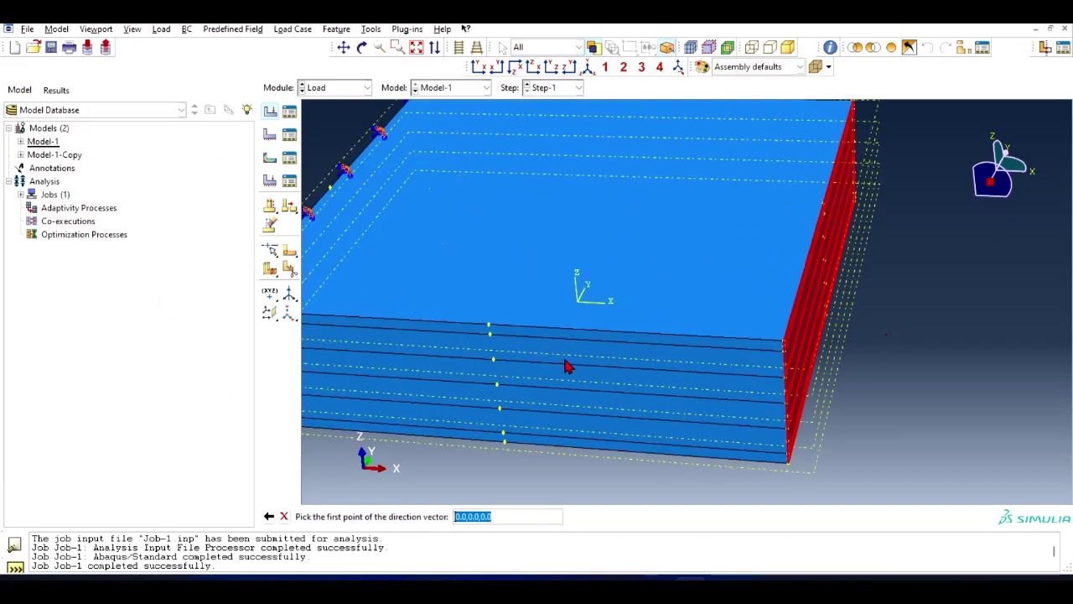
{"action": "left_click", "coordinate": [489, 326]}
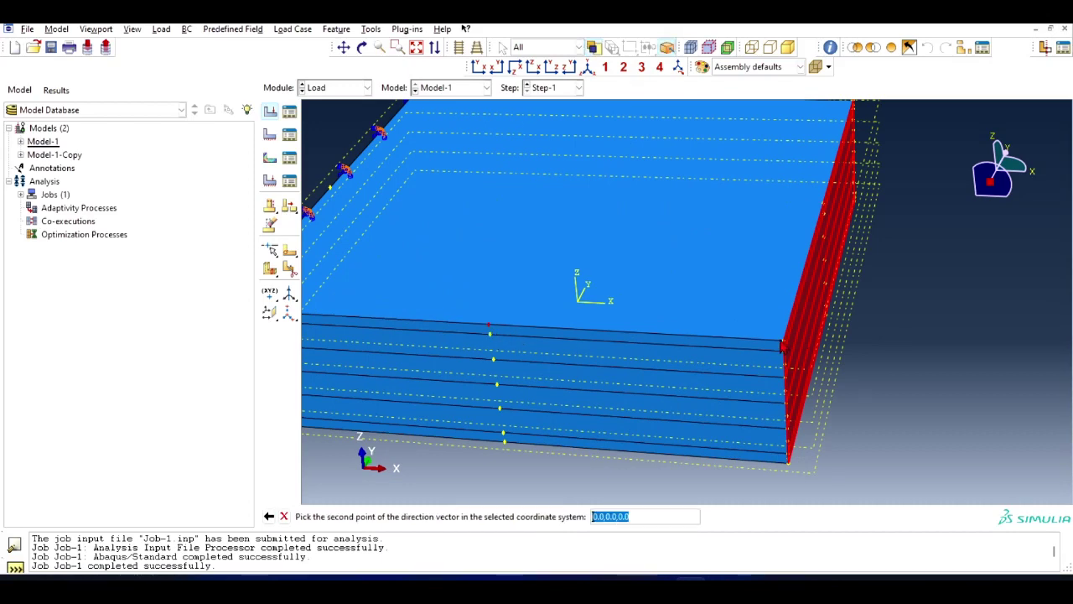
{"action": "left_click", "coordinate": [782, 345]}
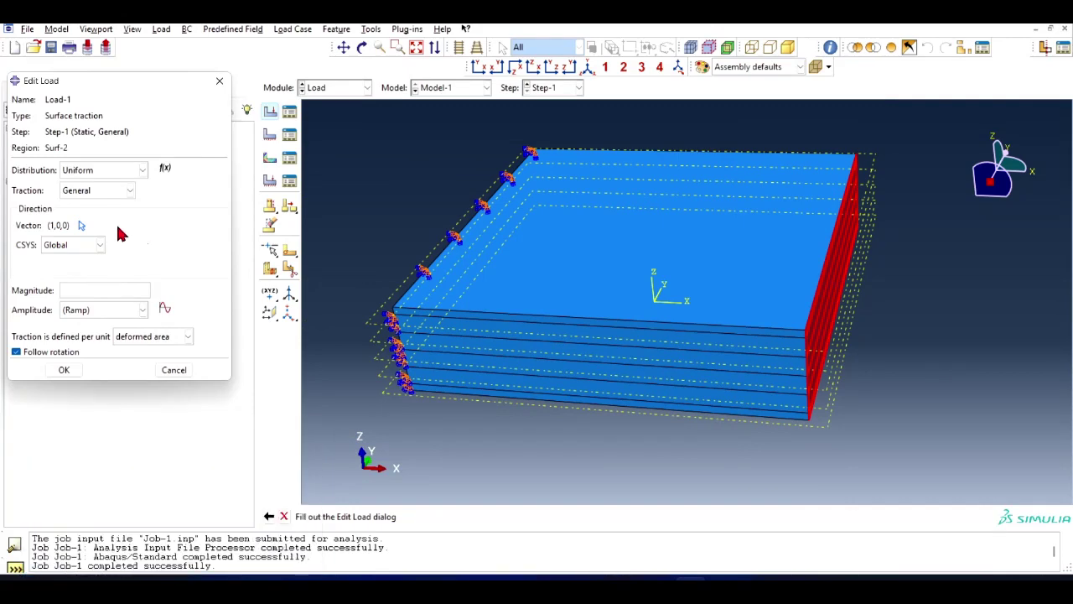
{"action": "left_click", "coordinate": [81, 224]}
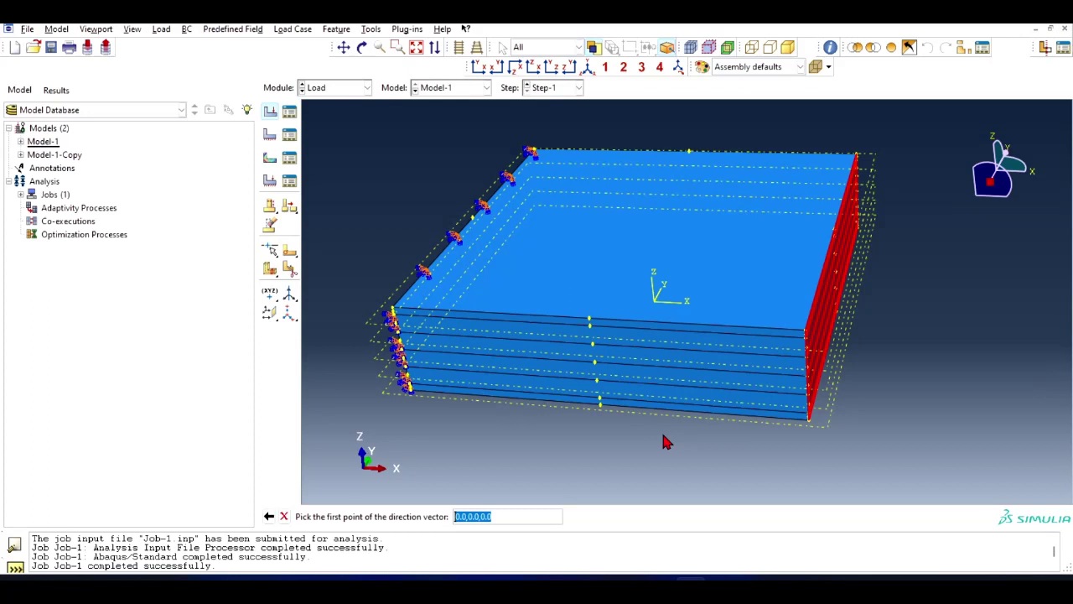
{"action": "left_click", "coordinate": [268, 516]}
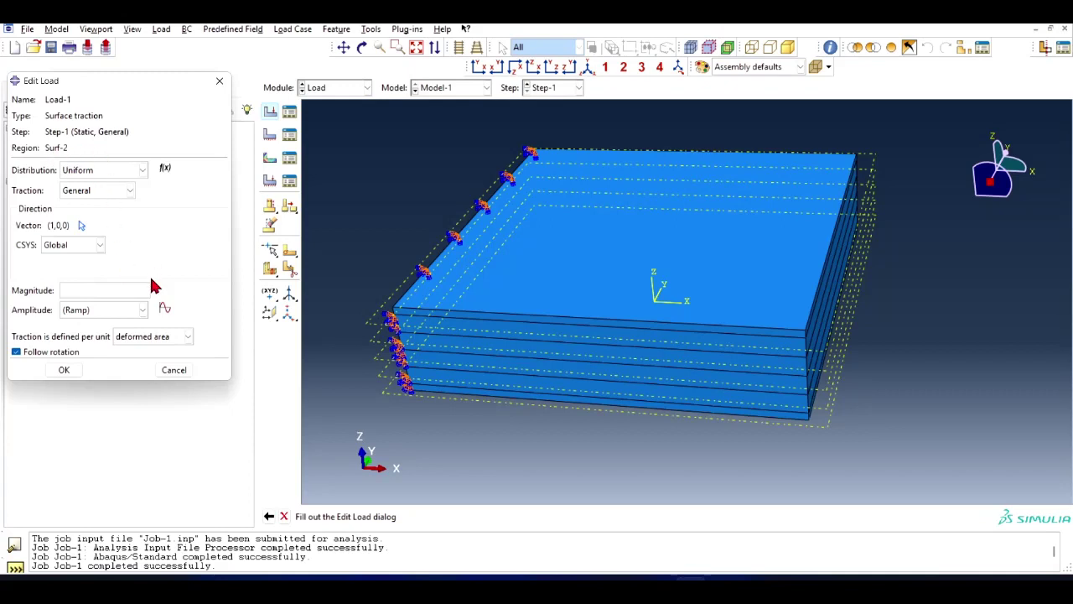
Enter a traction magnitude of 10000 for Load-1.
{"action": "left_click", "coordinate": [73, 290]}
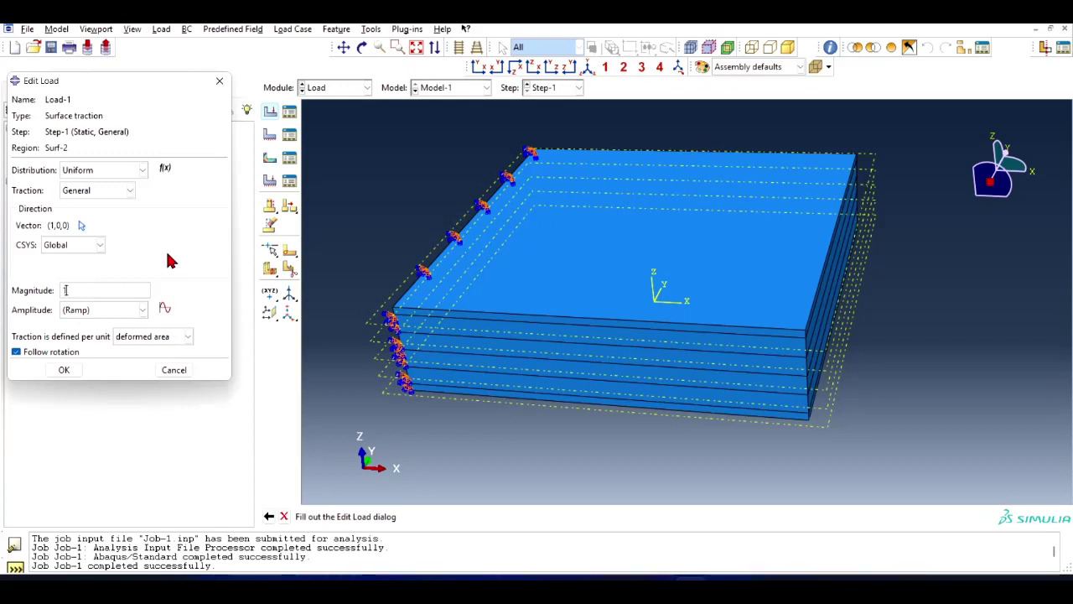
{"action": "type", "text": "10000"}
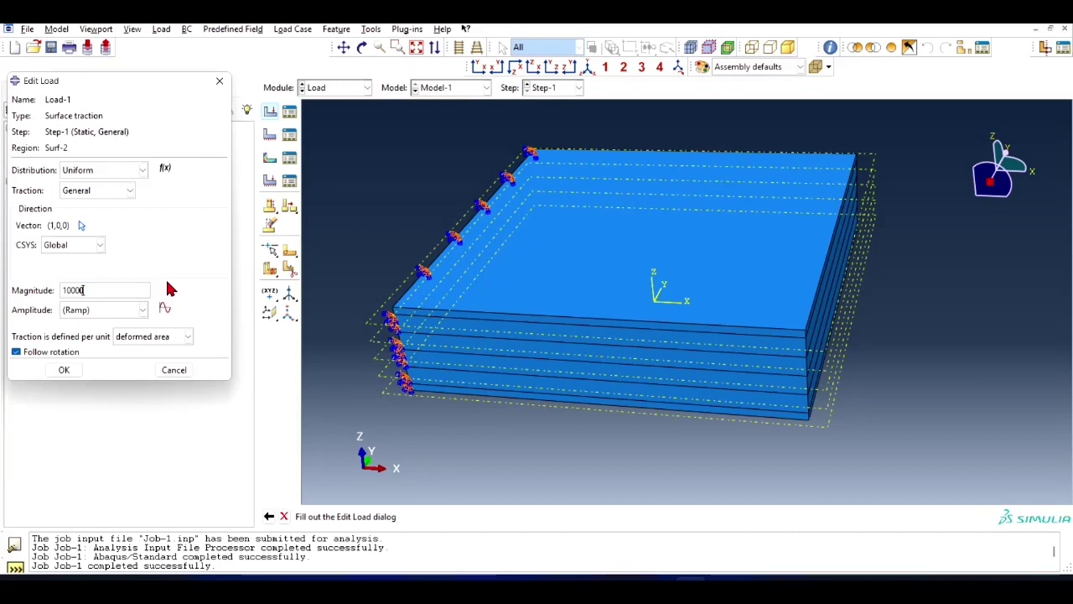
Confirm Load-1 and orbit and zoom to inspect the pink traction arrows on the side face.
{"action": "left_click", "coordinate": [65, 372]}
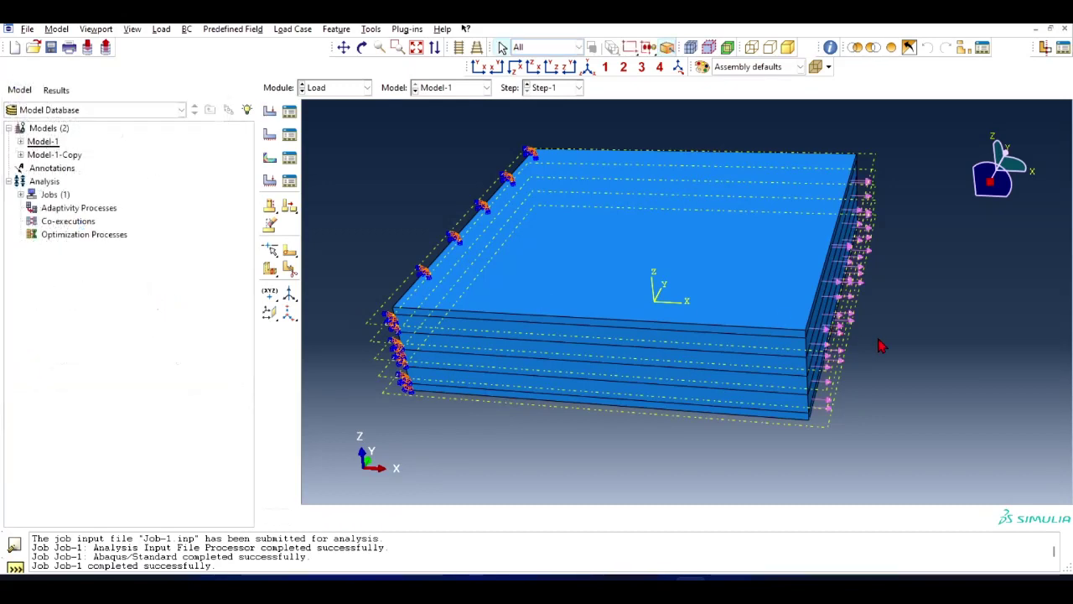
{"action": "left_click_drag", "start_coordinate": [905, 350], "coordinate": [838, 313], "text": "ctrl+alt"}
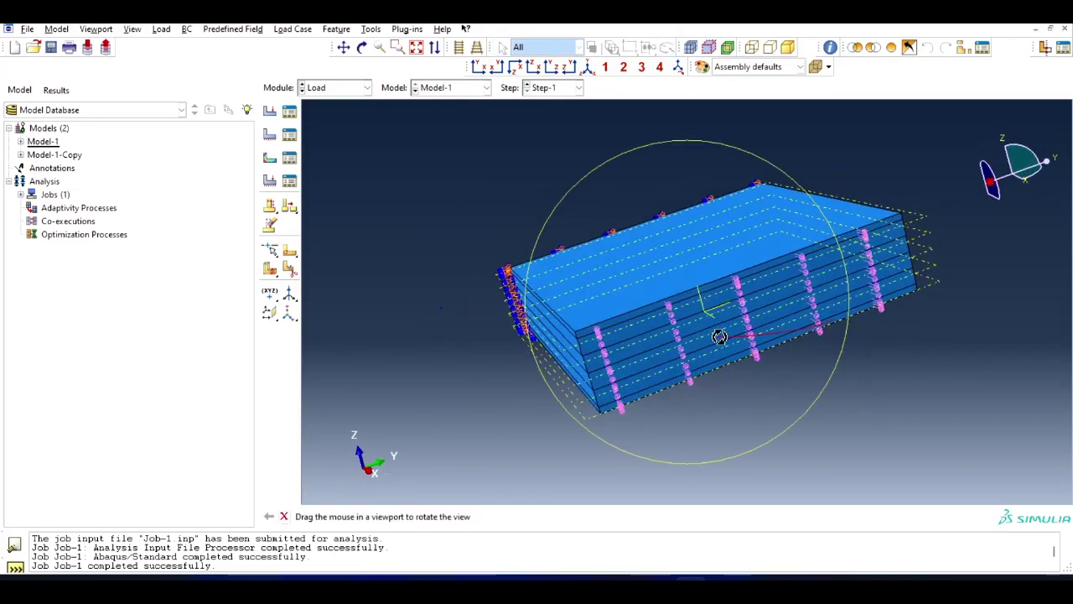
{"action": "left_click_drag", "start_coordinate": [839, 312], "coordinate": [891, 364], "text": "ctrl+alt"}
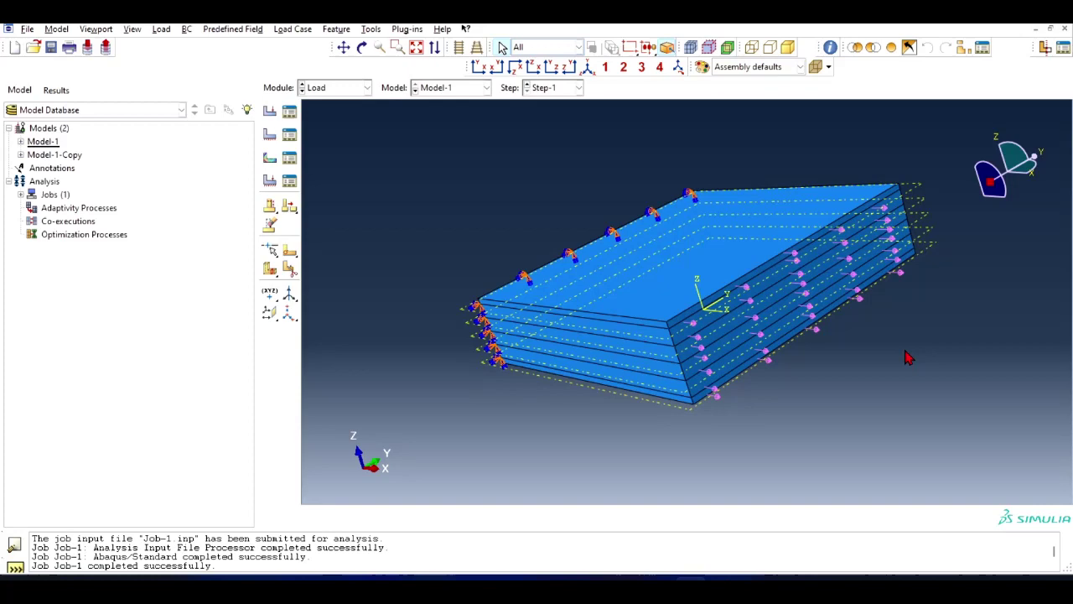
{"action": "scroll", "coordinate": [841, 367], "scroll_direction": "down", "scroll_amount": 1}
{"action": "scroll", "coordinate": [843, 366], "scroll_direction": "down", "scroll_amount": 1}
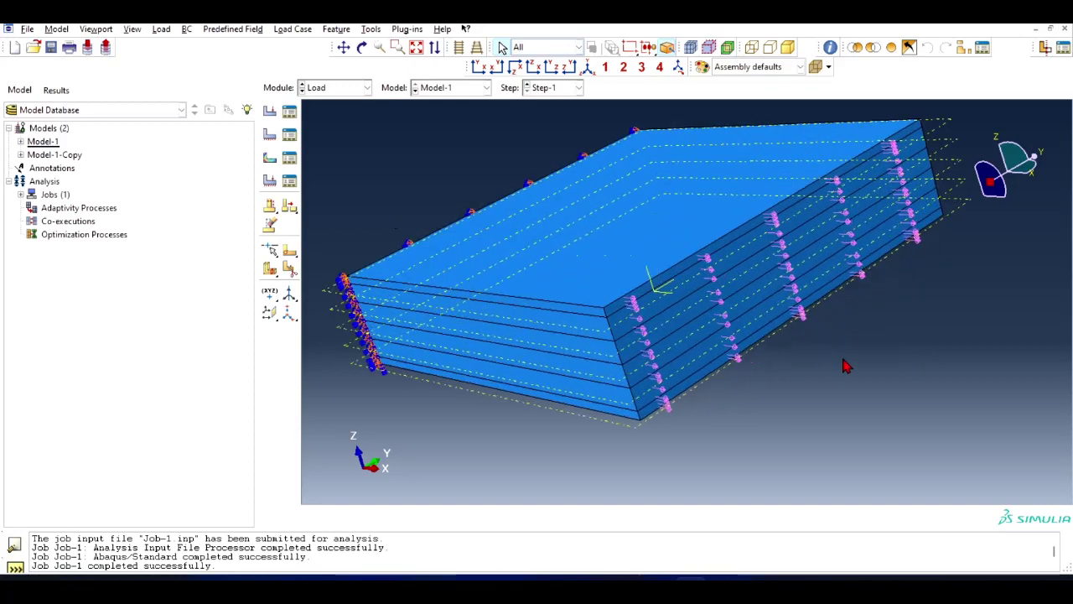
{"action": "scroll", "coordinate": [845, 366], "scroll_direction": "down", "scroll_amount": 2}
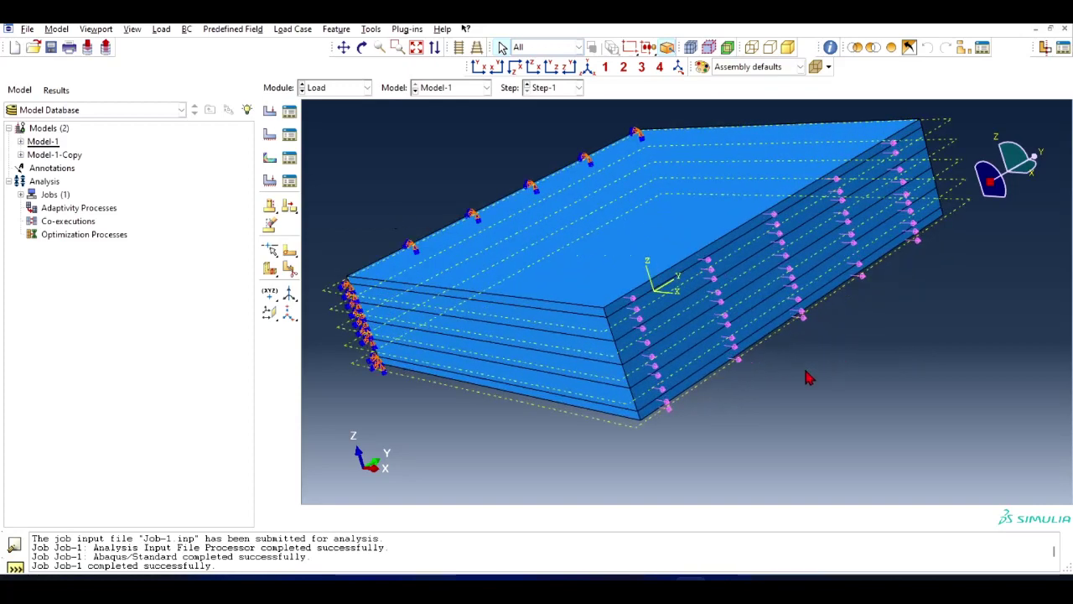